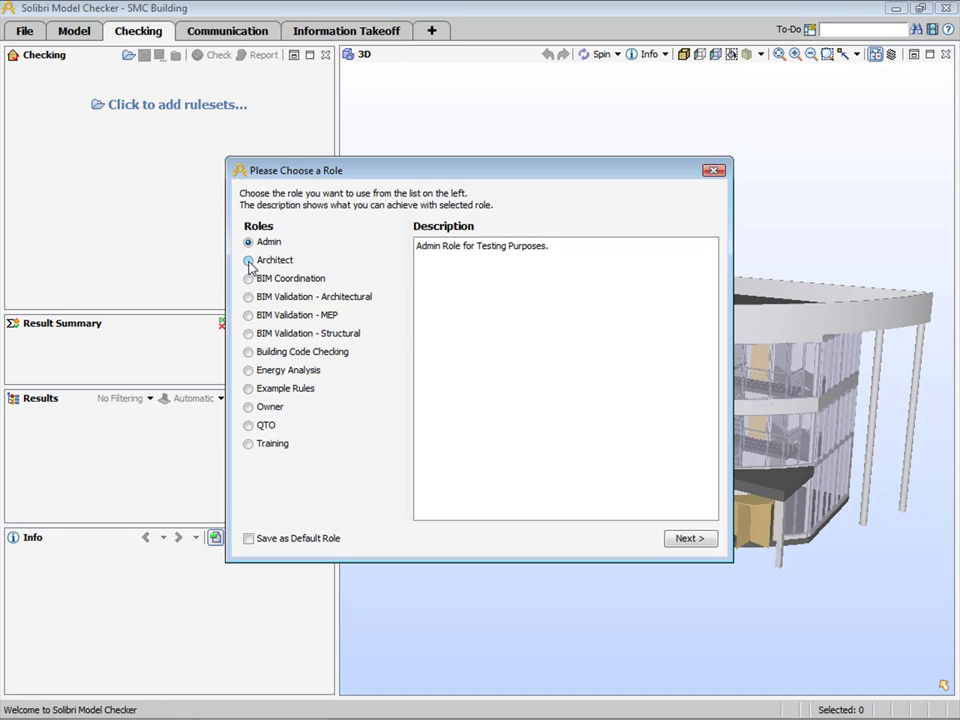
# Work as Architect with the General Space Check and Intersections rulesets, and run the model check
pyautogui.click(249, 262)
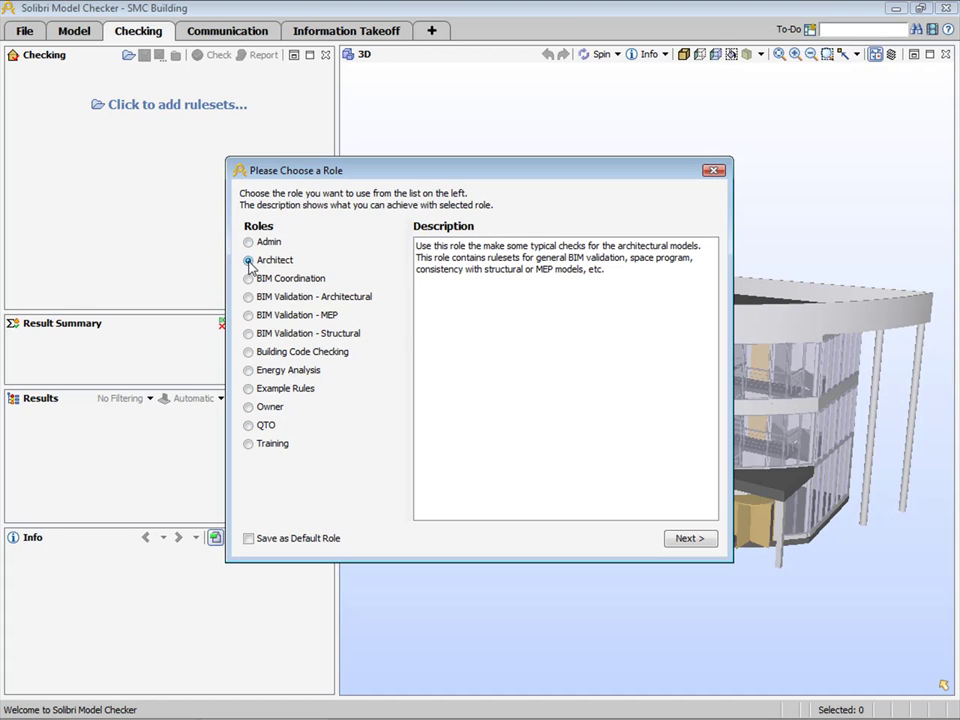
pyautogui.click(690, 541)
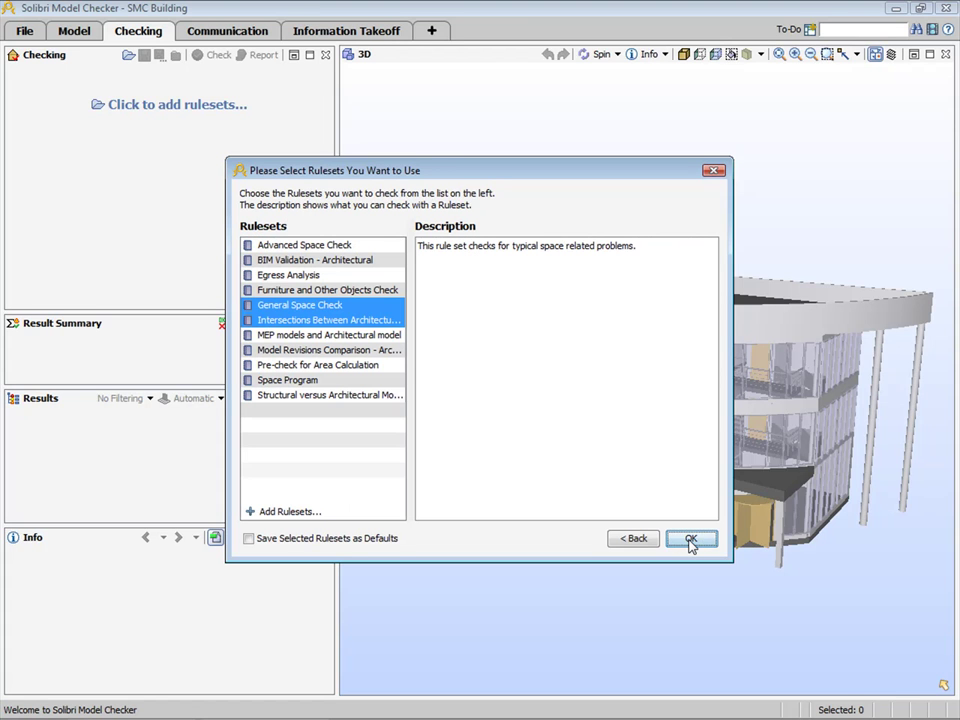
pyautogui.click(690, 540)
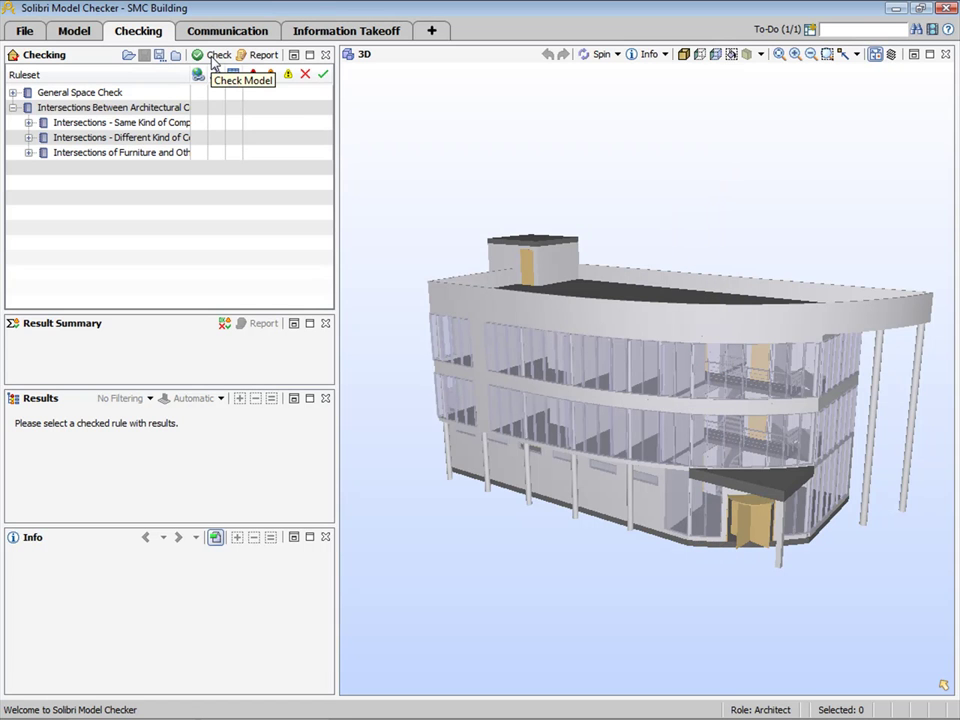
pyautogui.click(212, 58)
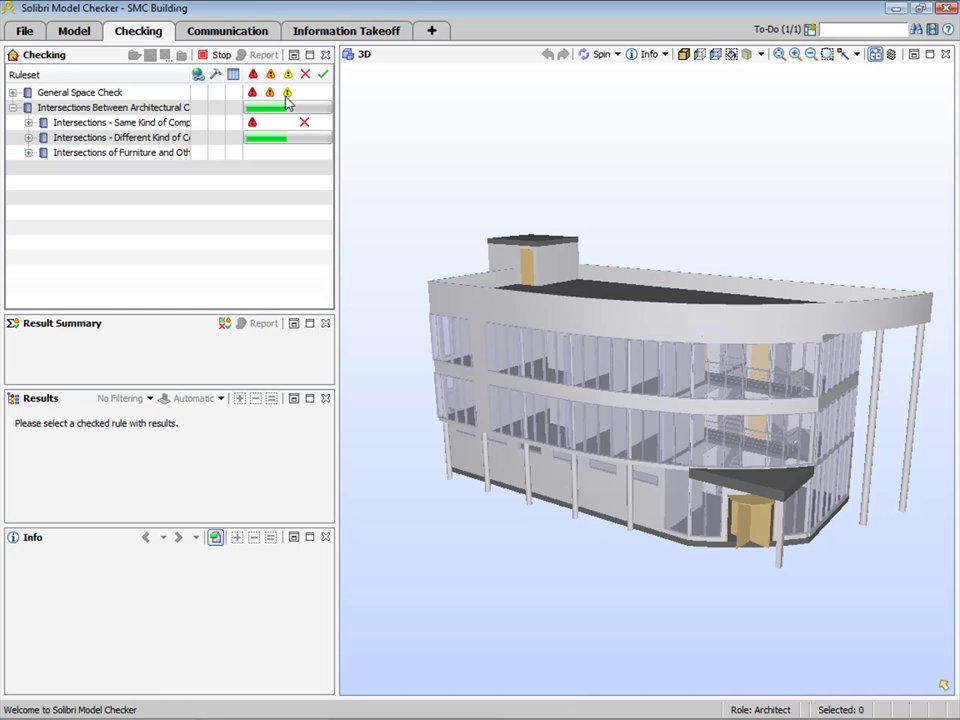
# Show the Space Location result summary (2, 5, 11 issues) and cancel its report options
pyautogui.click(12, 93)
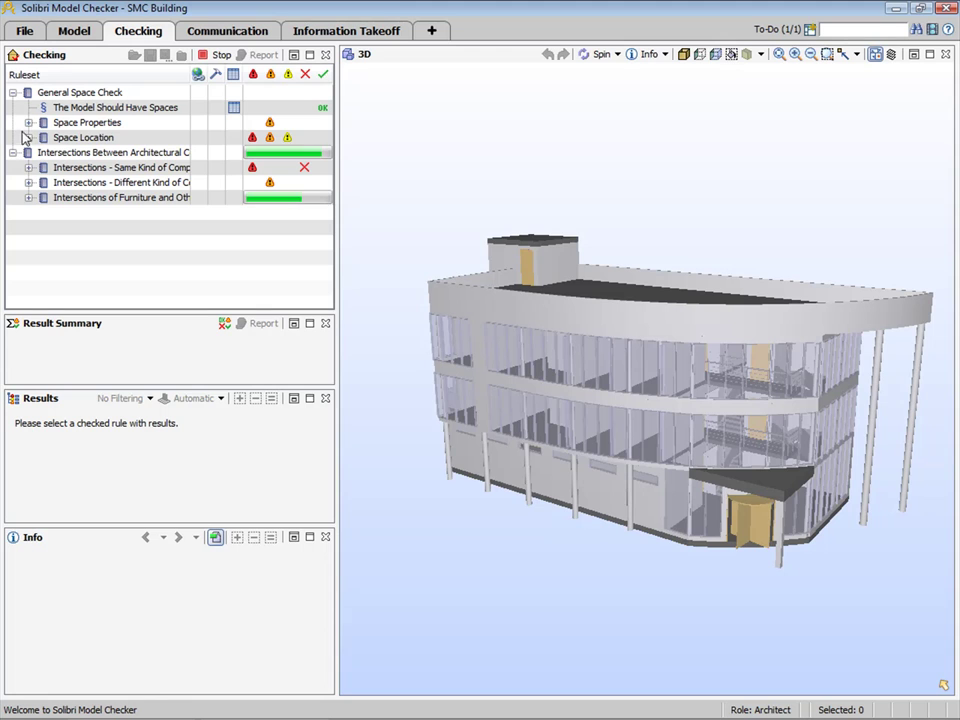
pyautogui.click(58, 143)
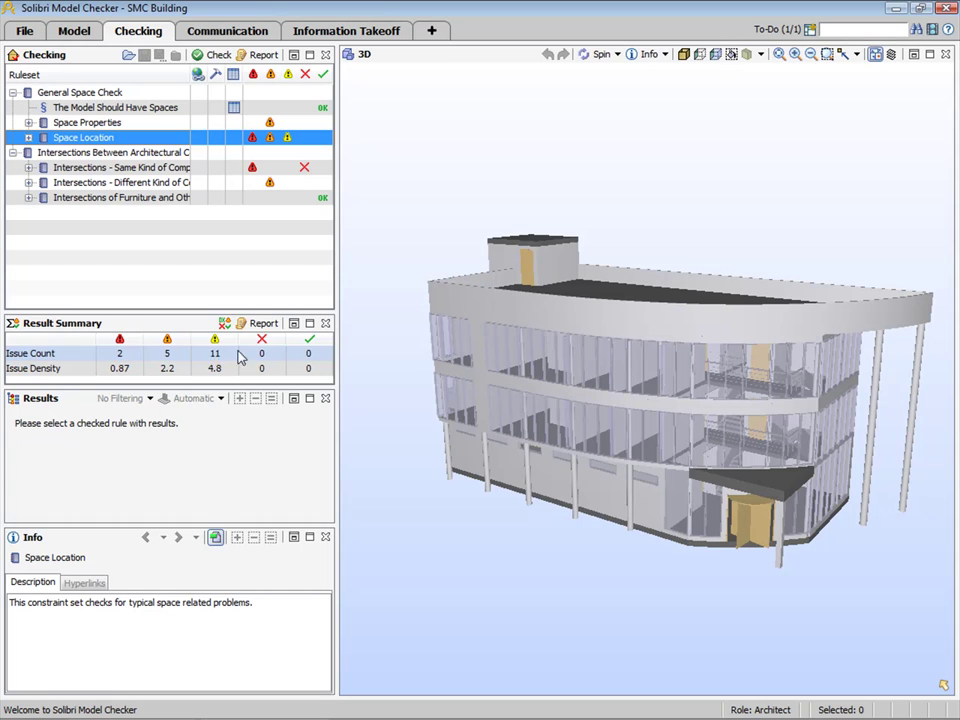
pyautogui.click(257, 324)
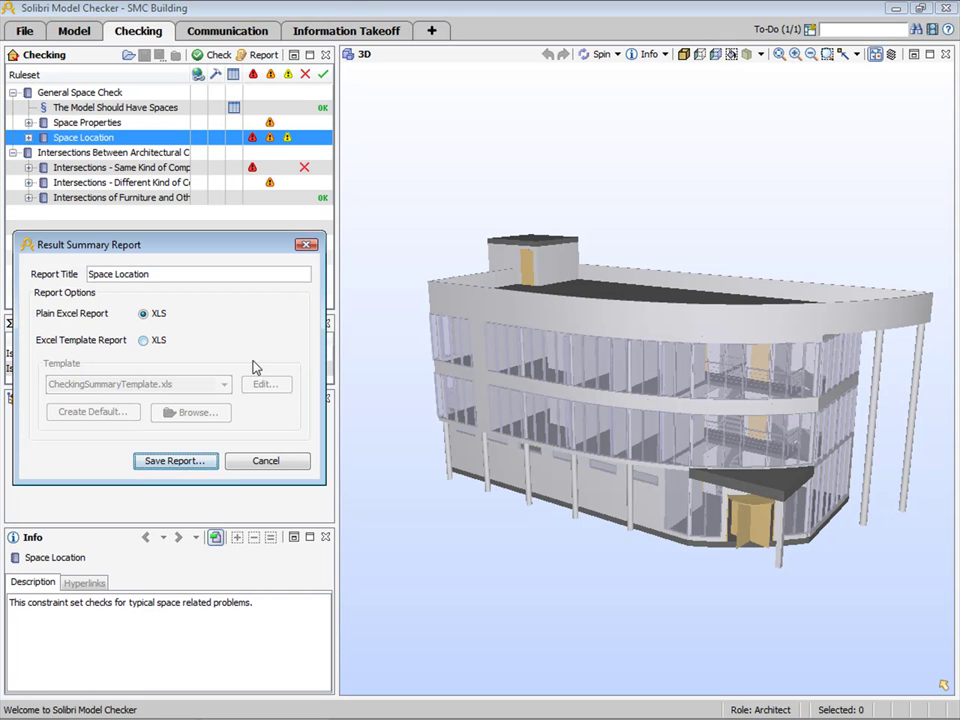
pyautogui.click(281, 462)
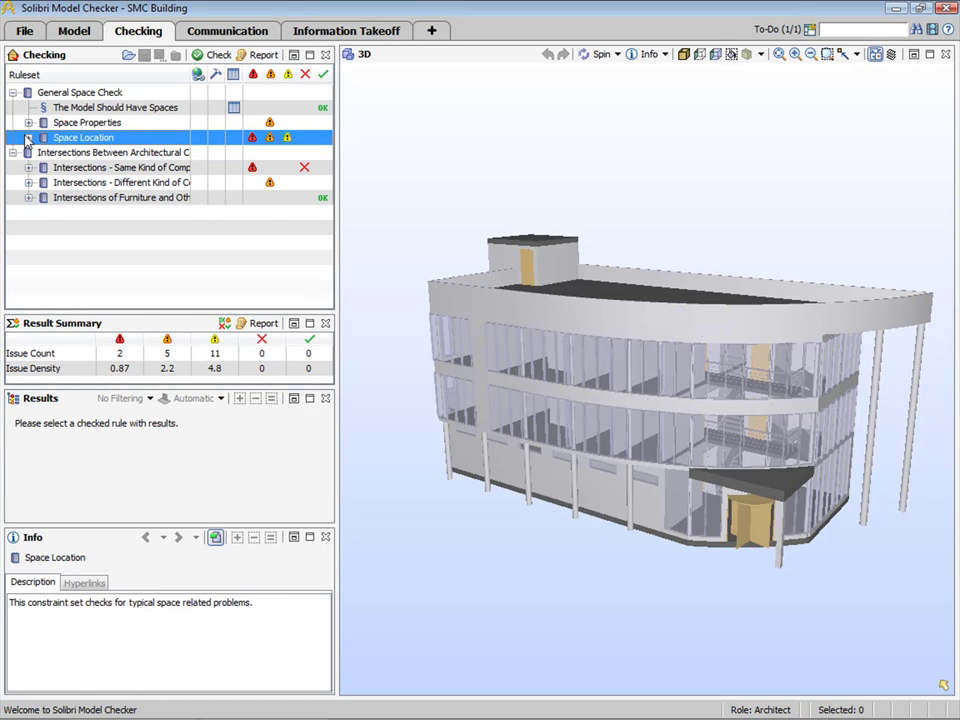
# Zoom to the Space Validation boundary issues in 3D and show Office[308]'s perimeter-misalignment details
pyautogui.click(28, 137)
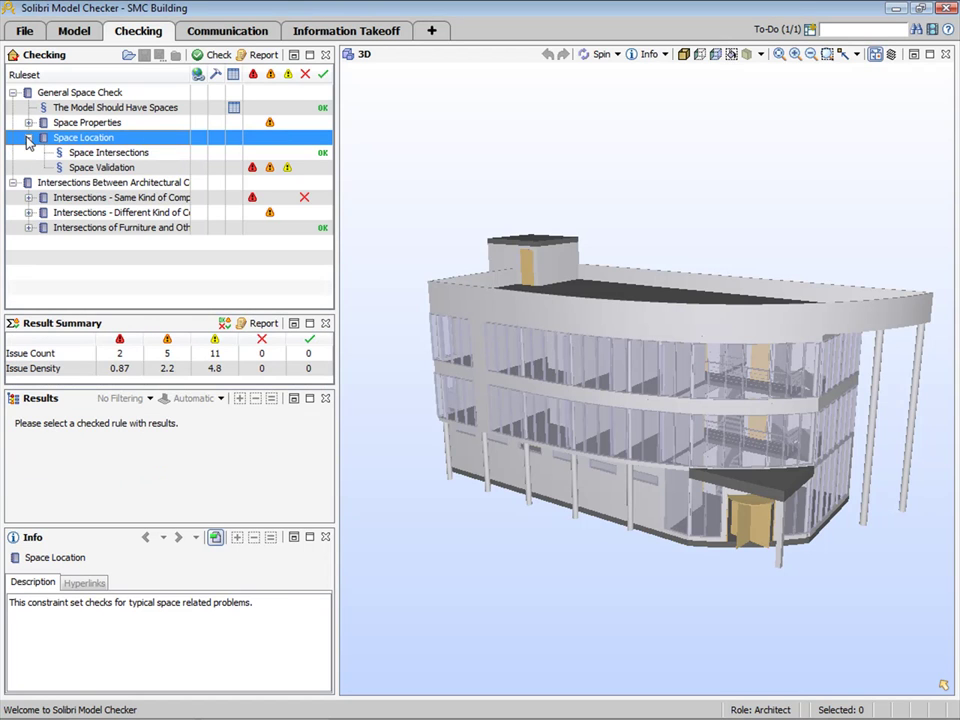
pyautogui.click(100, 168)
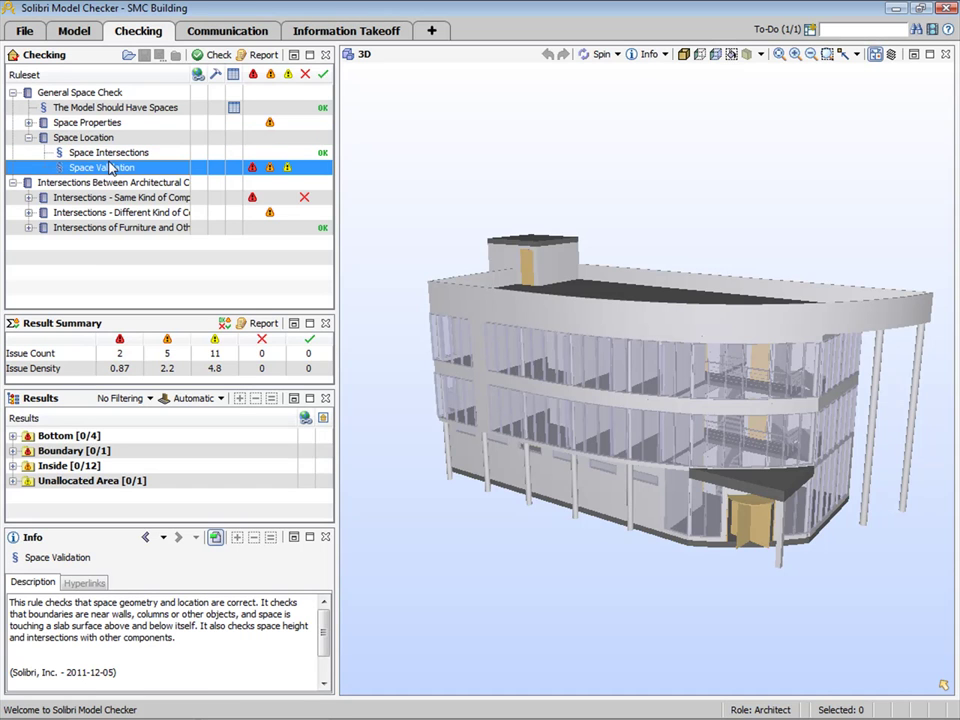
pyautogui.click(89, 456)
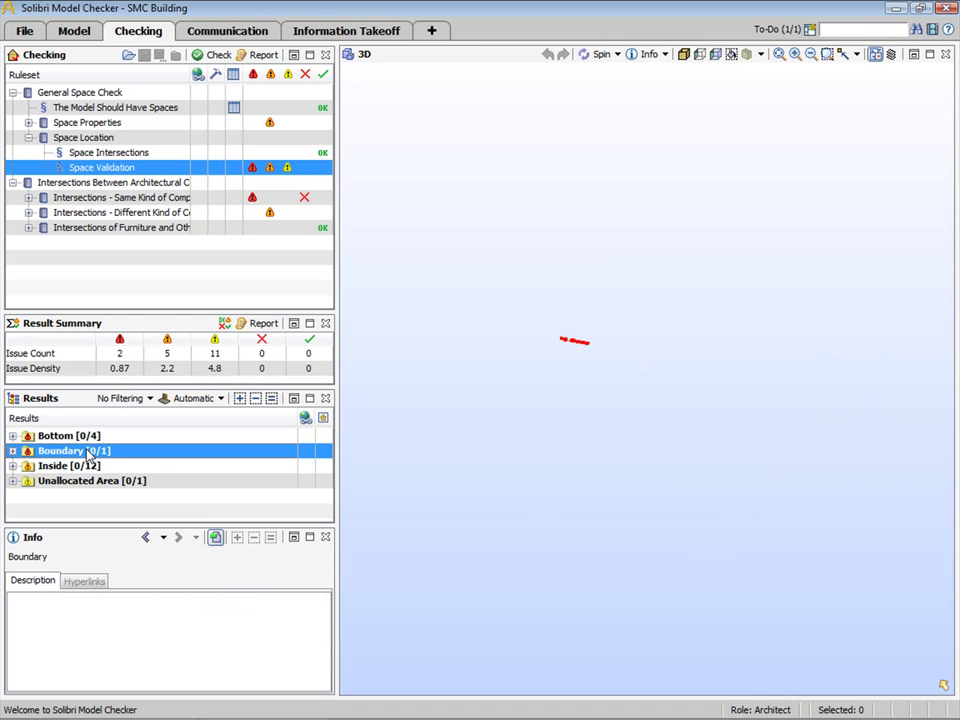
pyautogui.doubleClick(87, 452)
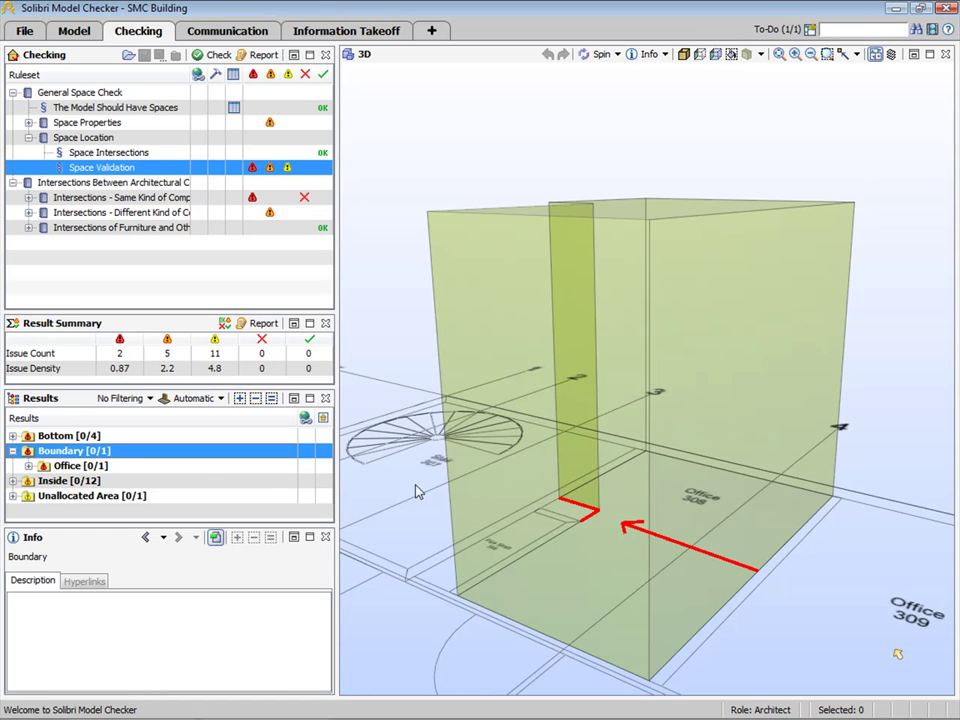
pyautogui.moveTo(488, 486)
pyautogui.mouseDown()
pyautogui.moveTo(520, 510)
pyautogui.moveTo(546, 568)
pyautogui.mouseUp()
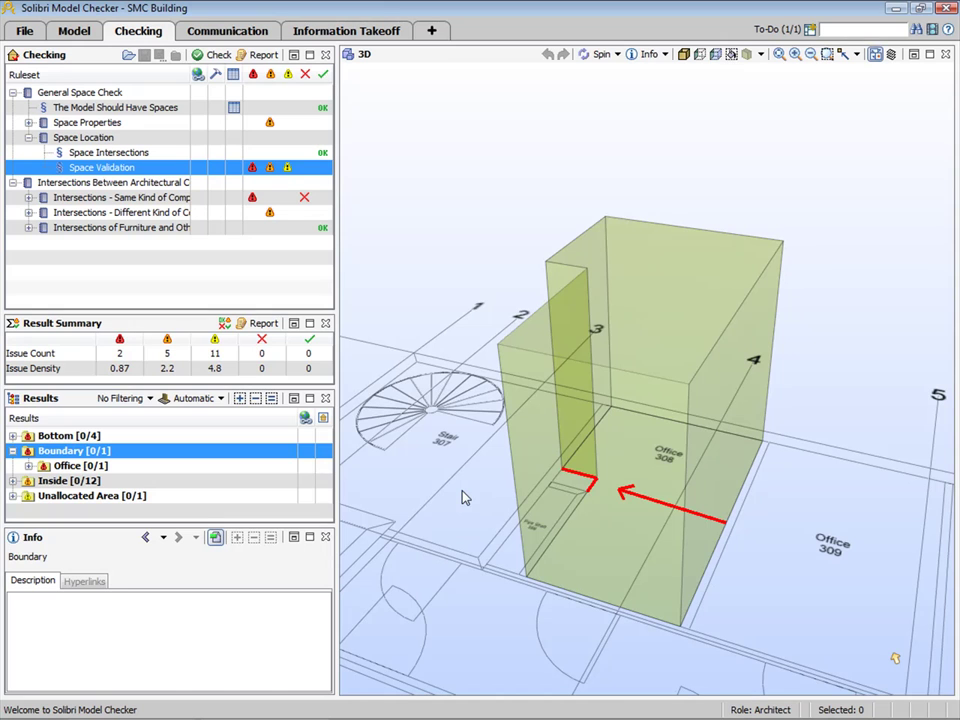
pyautogui.click(29, 466)
pyautogui.click(111, 482)
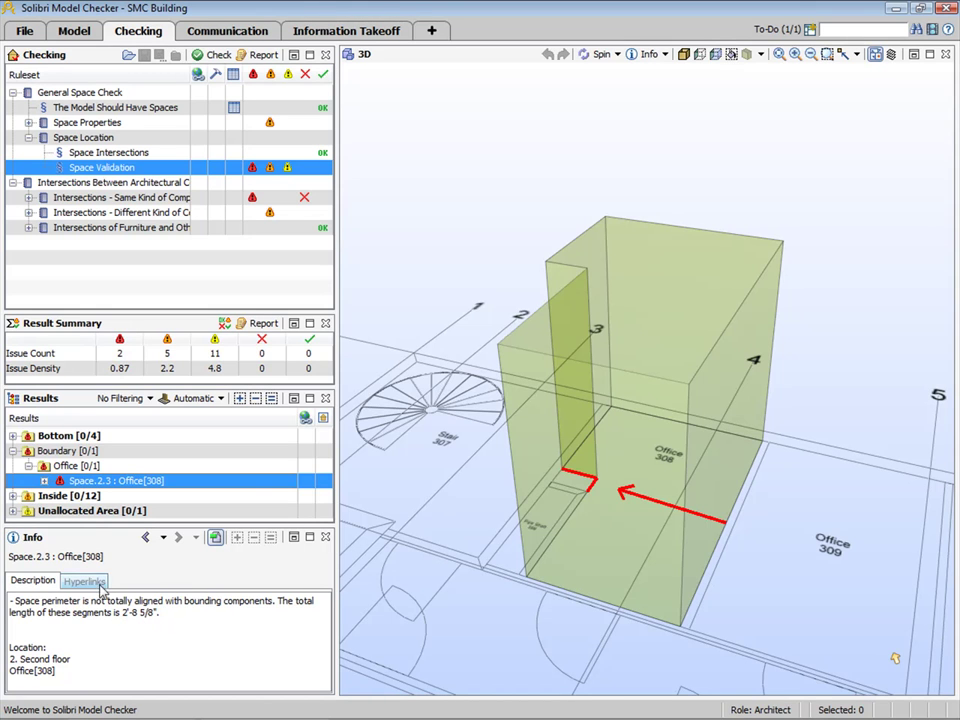
# Create an issue slide for Office[308] with the comment 'Please resolve this issue'
pyautogui.rightClick(84, 484)
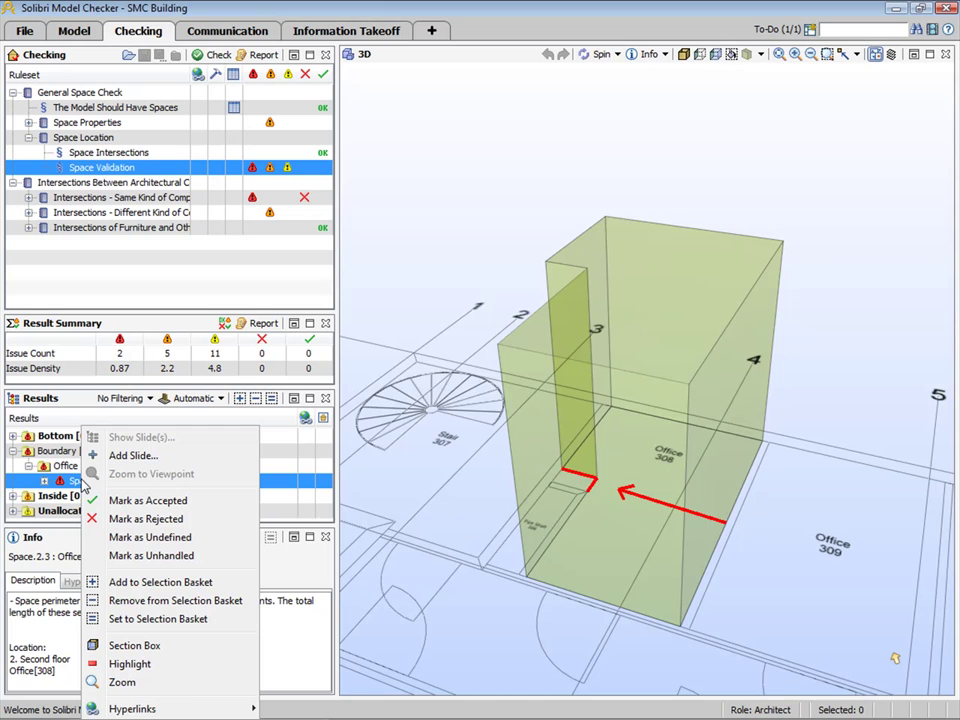
pyautogui.click(138, 460)
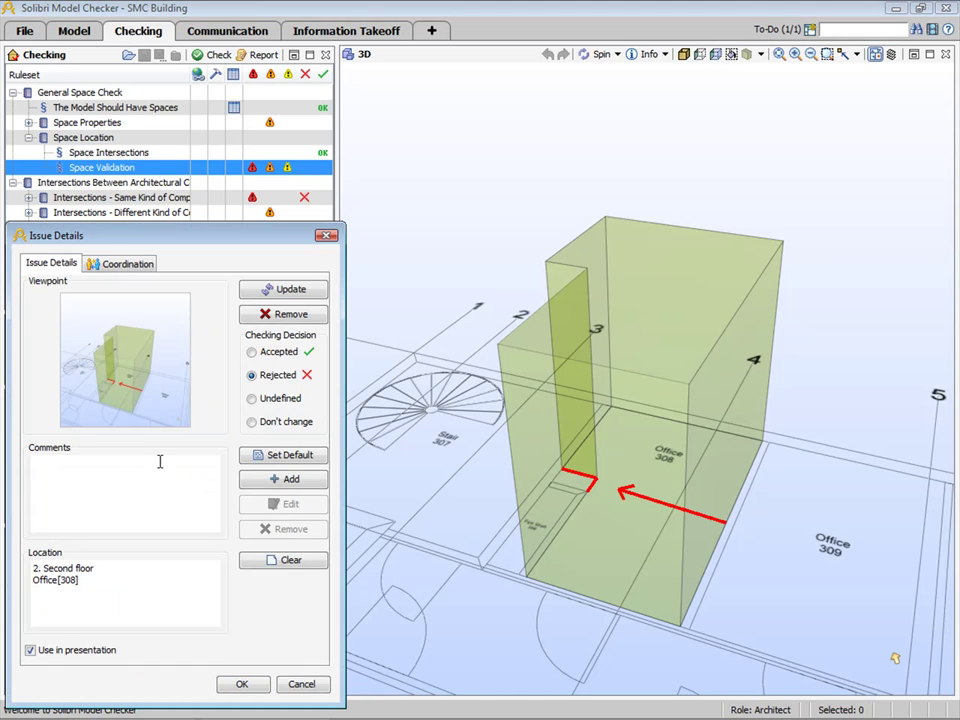
pyautogui.click(262, 458)
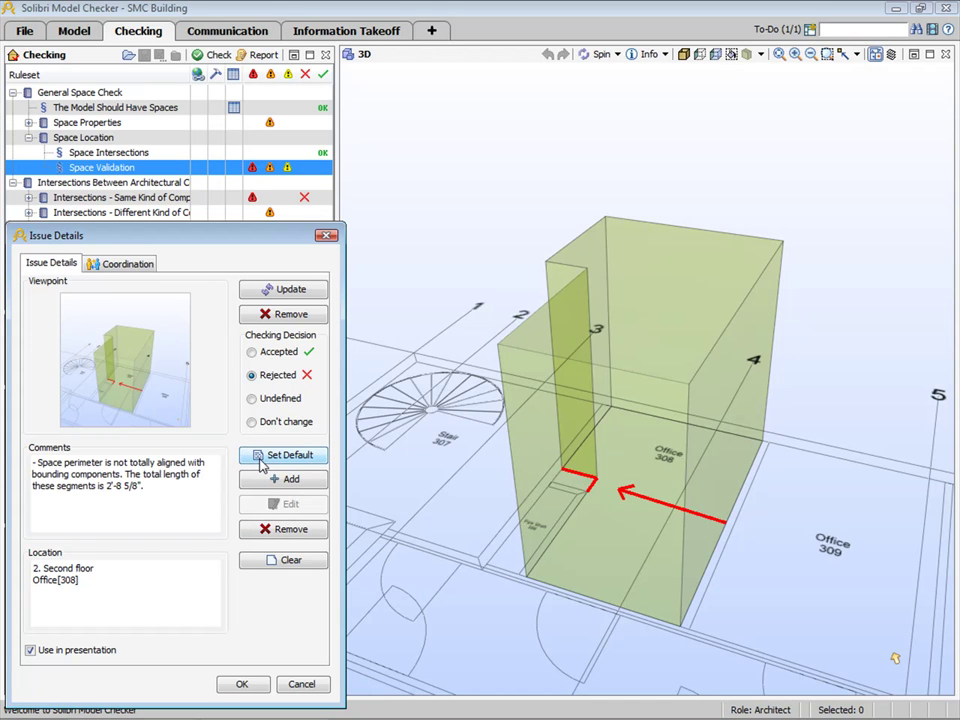
pyautogui.write('Please resolve this issue.')
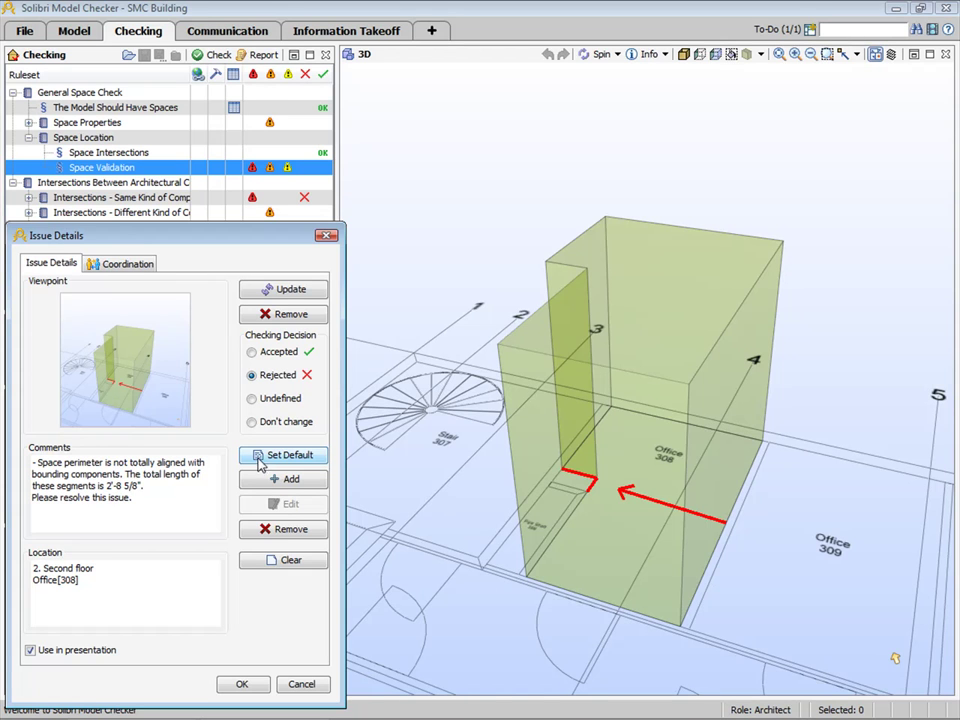
# Make ARC responsible, set the coordination status to Assigned, and confirm the rejected issue
pyautogui.click(145, 268)
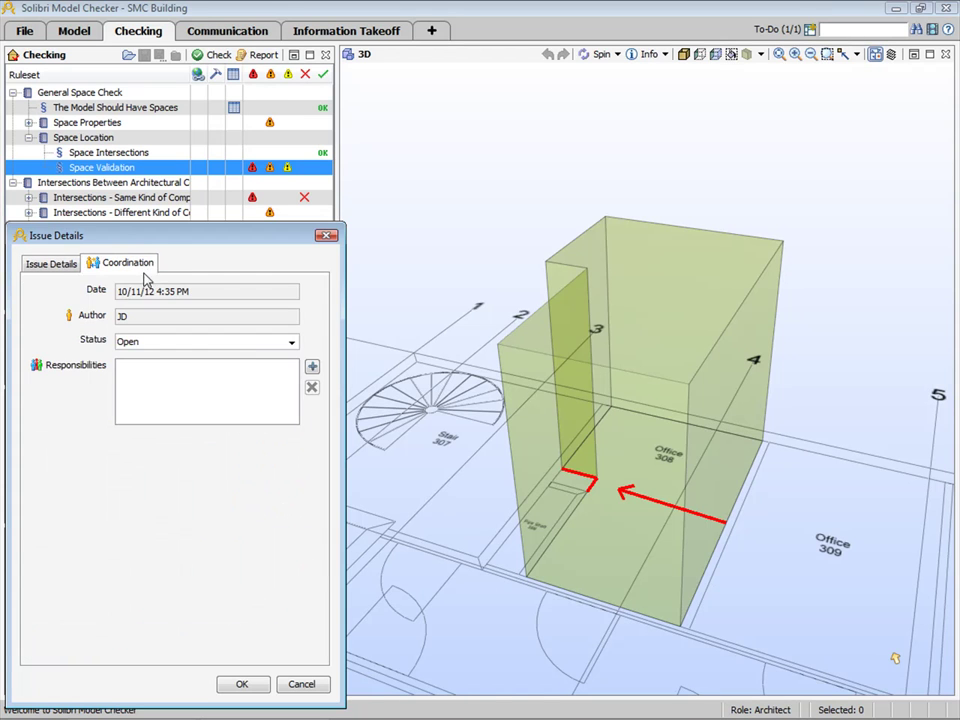
pyautogui.click(311, 368)
pyautogui.click(174, 490)
pyautogui.click(291, 341)
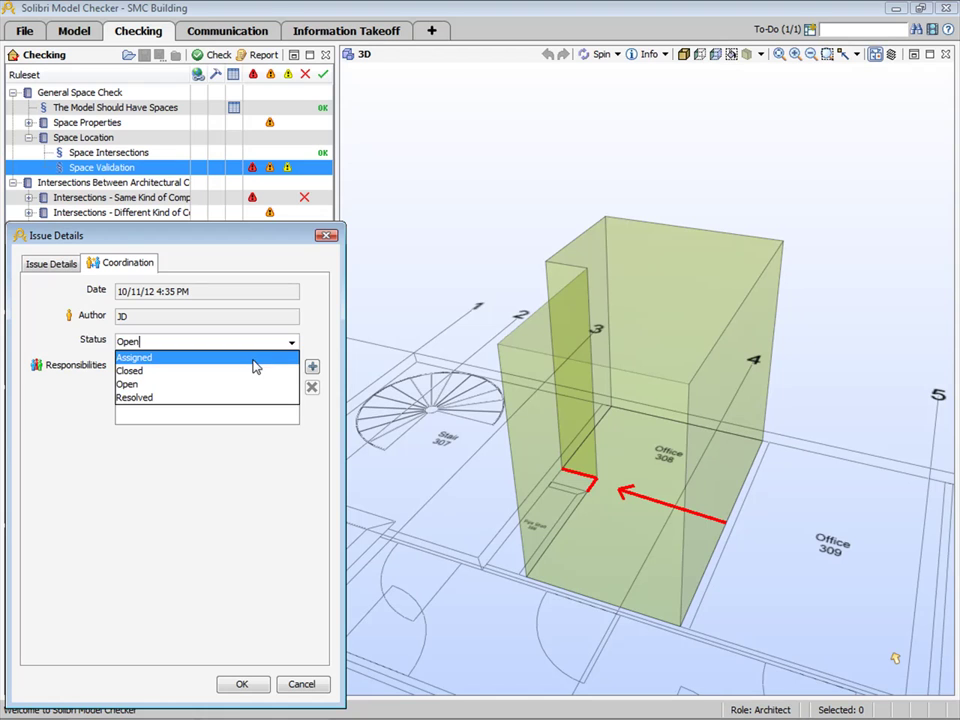
pyautogui.click(260, 360)
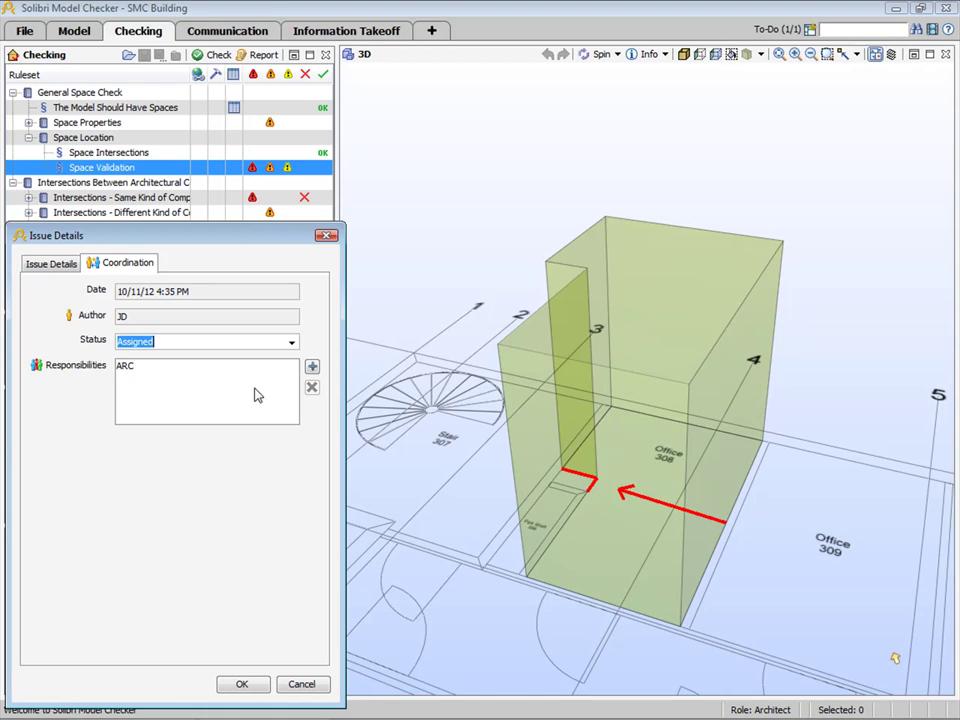
pyautogui.click(55, 265)
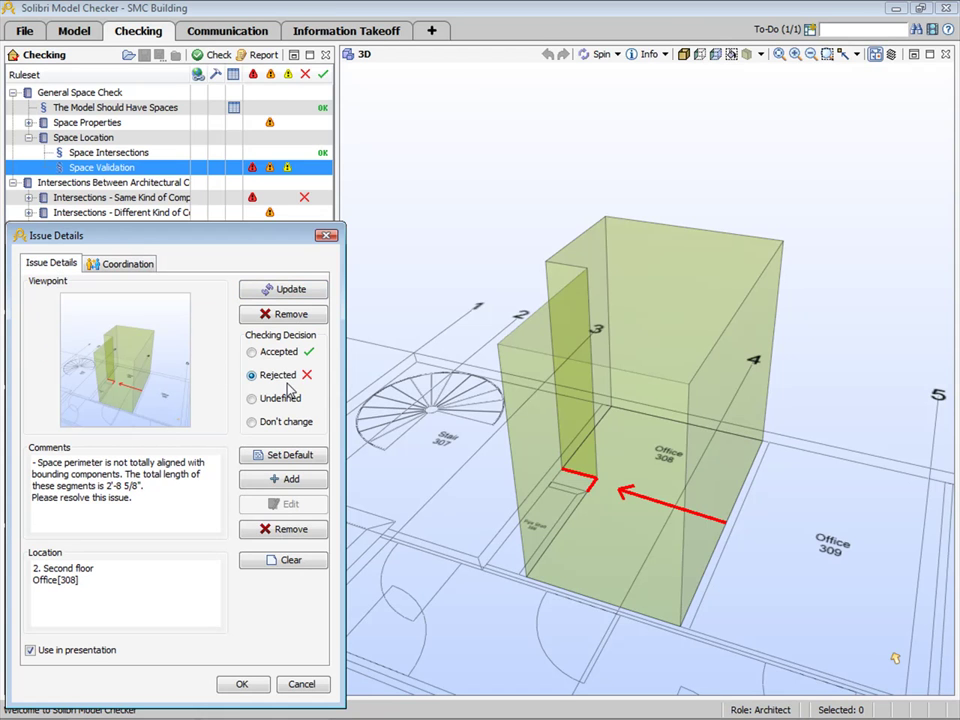
pyautogui.click(243, 685)
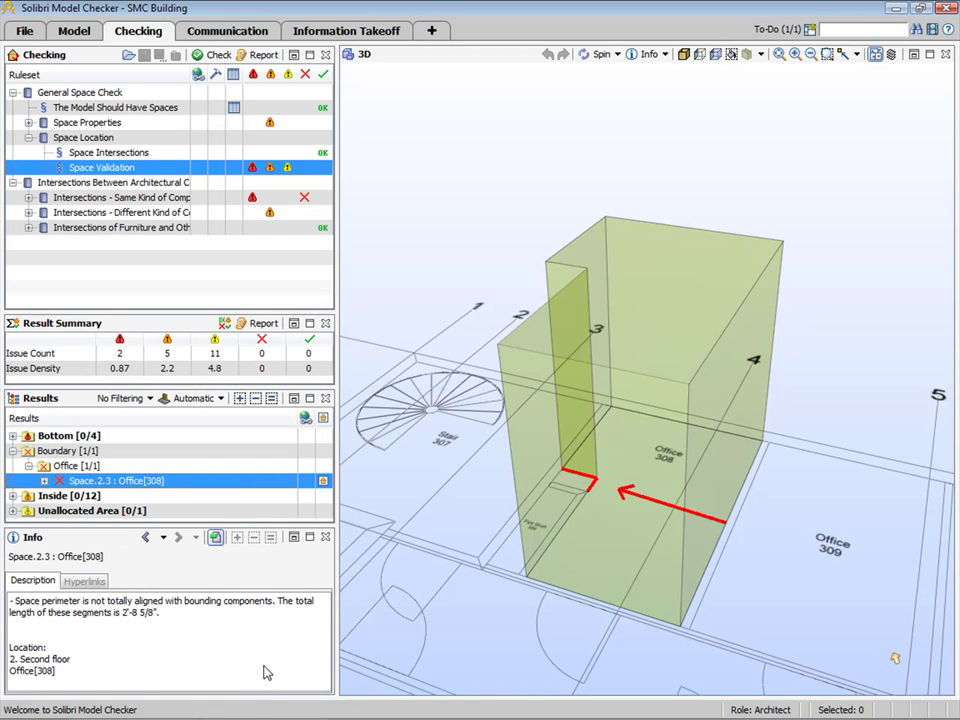
# Select the Wall.3.10/Wall.3.11 issue under EW-1 in Wall - Wall Intersections
pyautogui.click(29, 197)
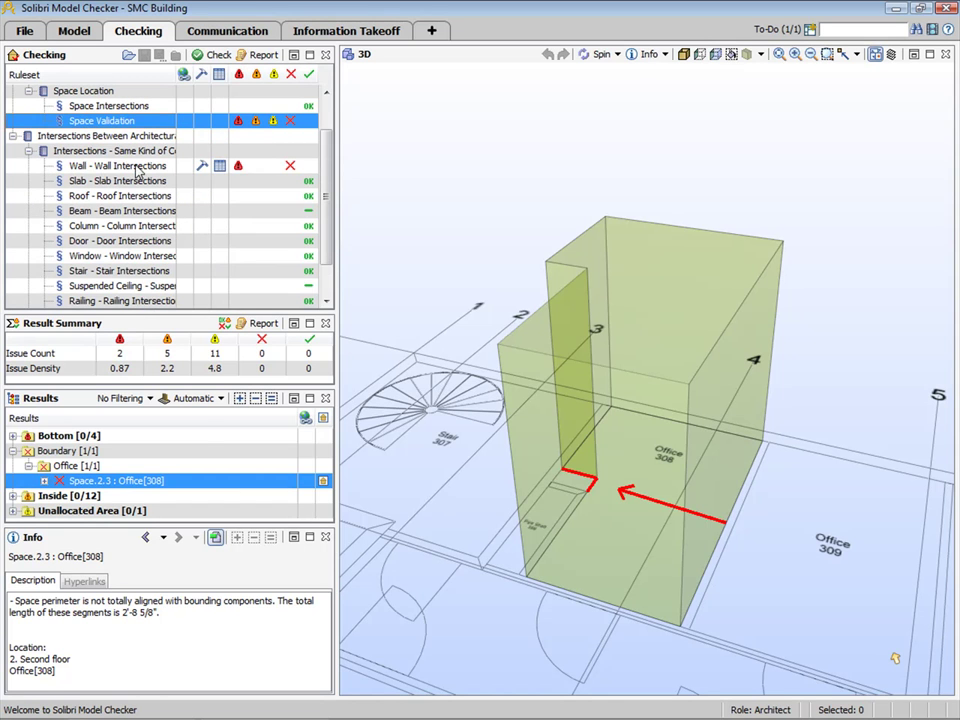
pyautogui.click(138, 167)
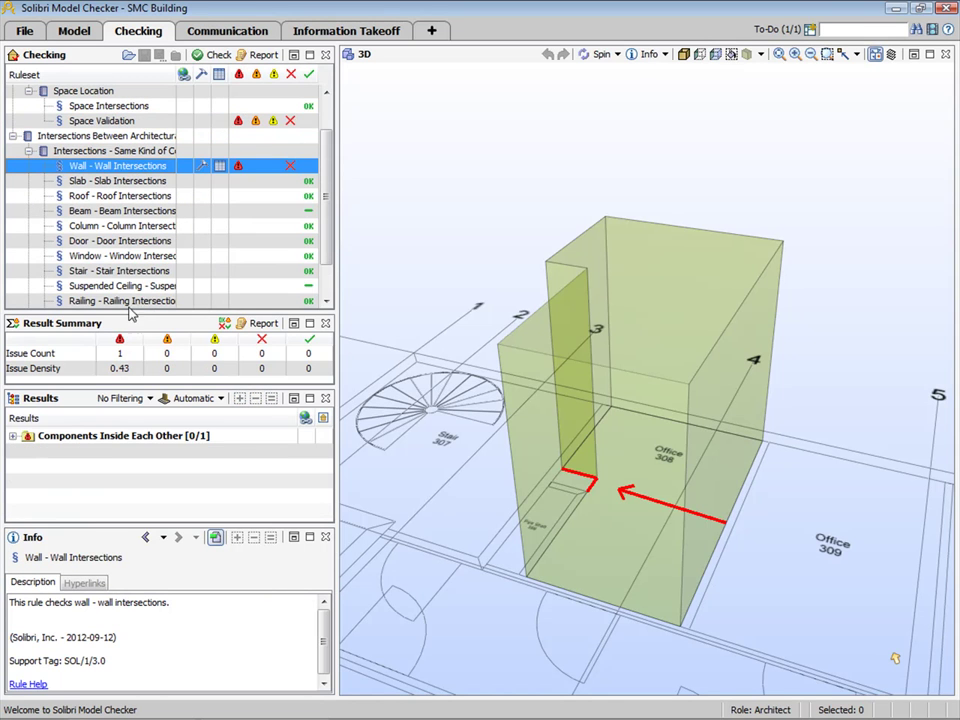
pyautogui.click(127, 436)
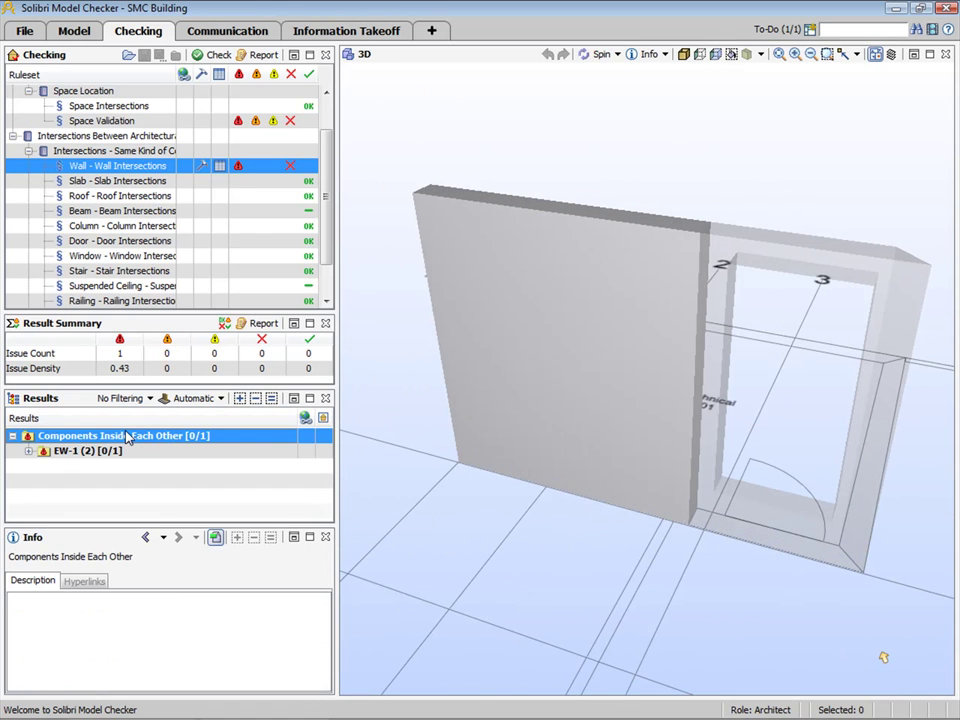
pyautogui.click(29, 451)
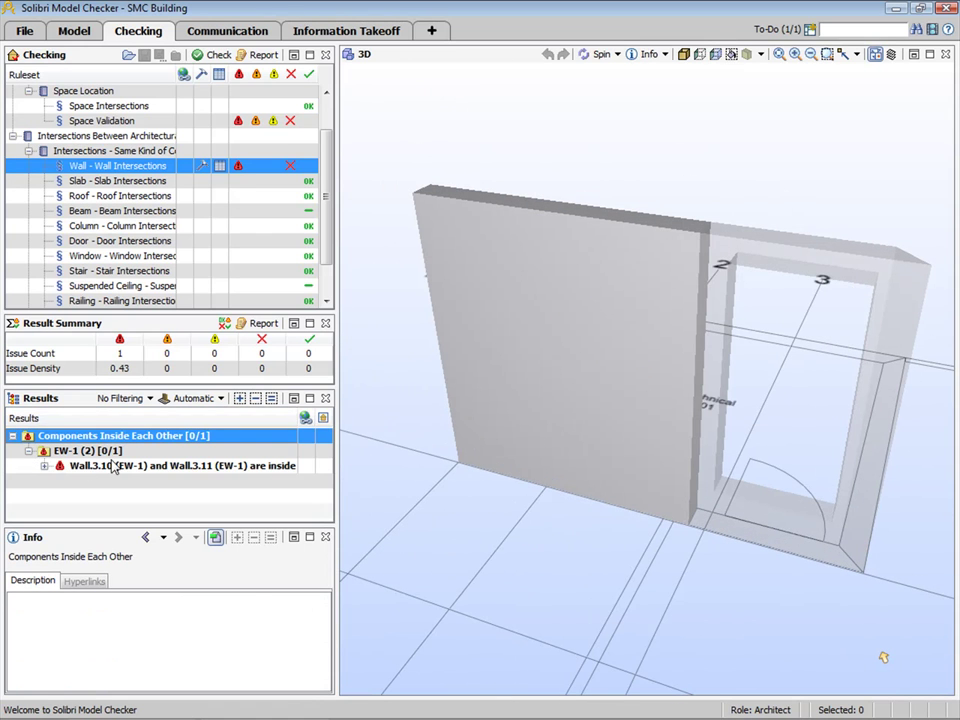
pyautogui.click(120, 466)
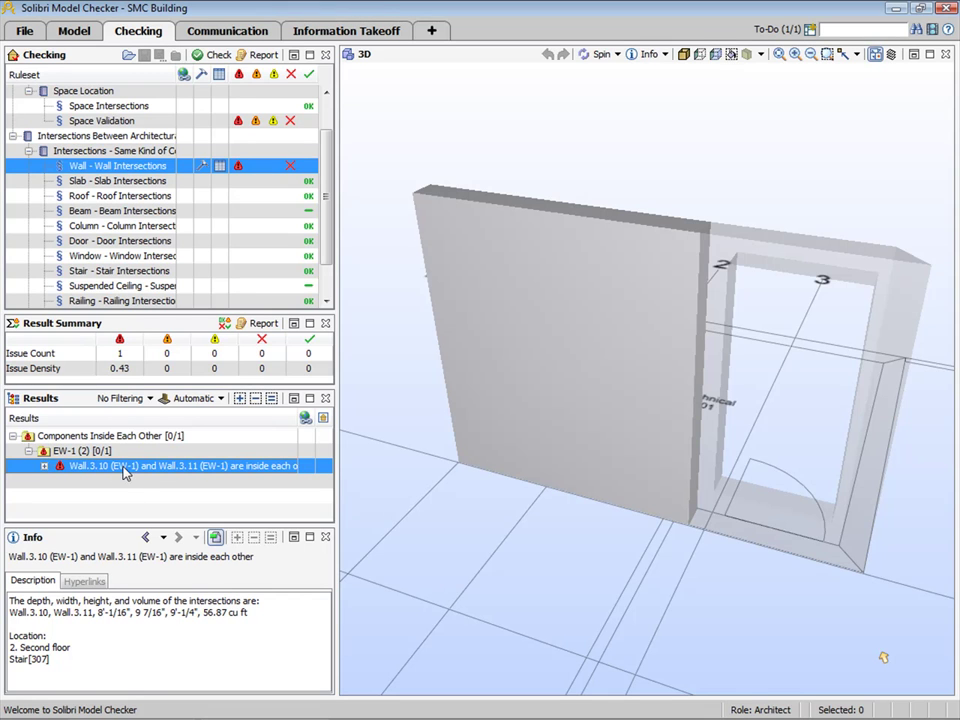
# Create an issue slide commented with the intersection dimensions
pyautogui.rightClick(170, 466)
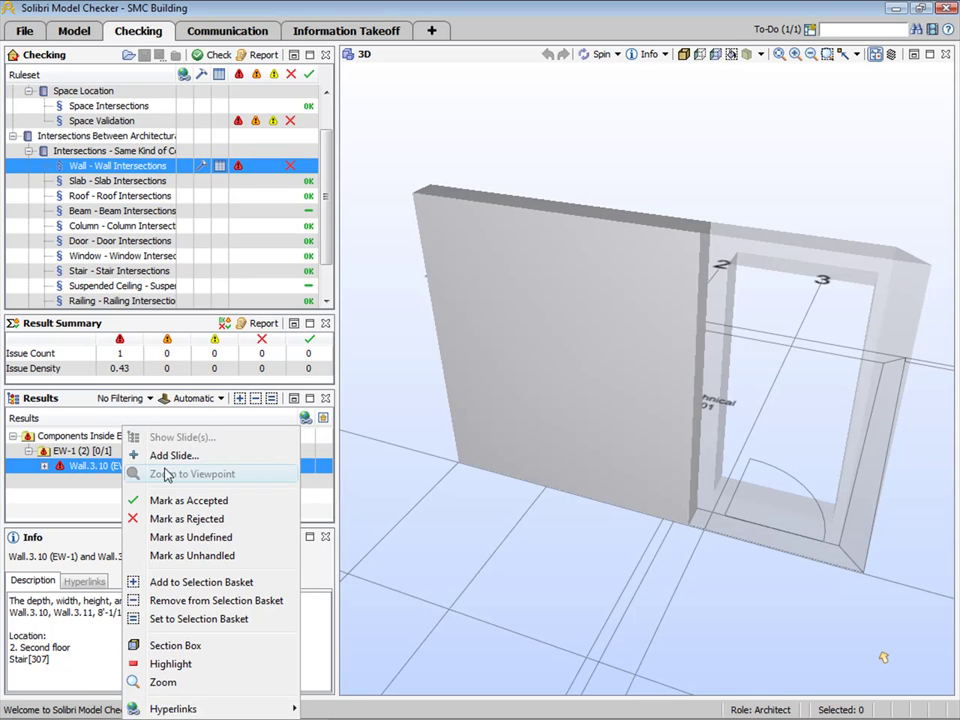
pyautogui.click(170, 466)
pyautogui.doubleClick(170, 466)
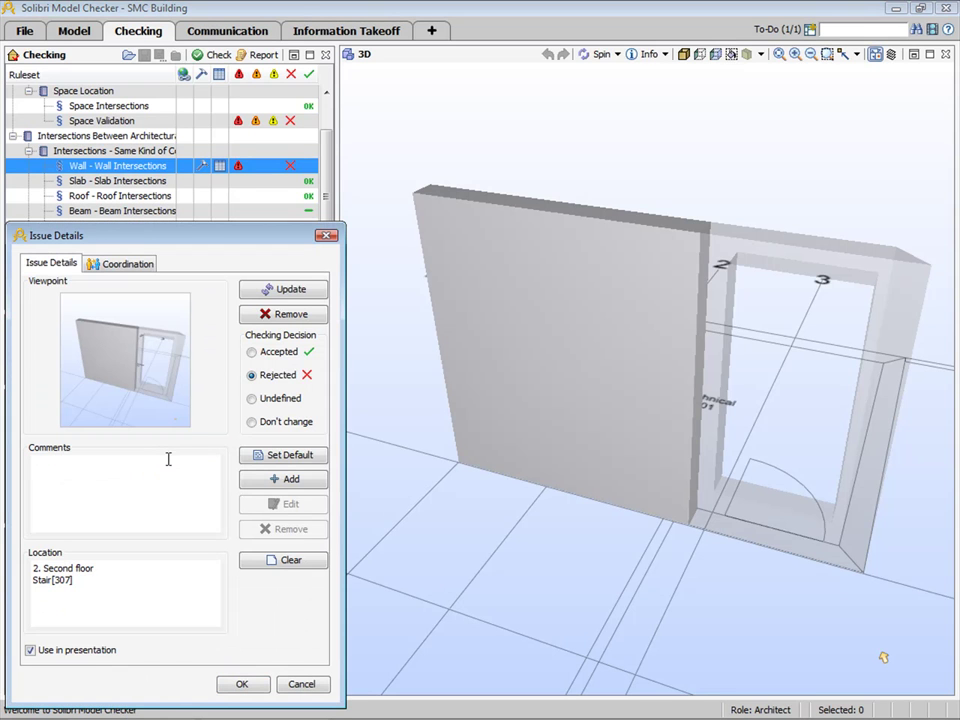
pyautogui.click(270, 456)
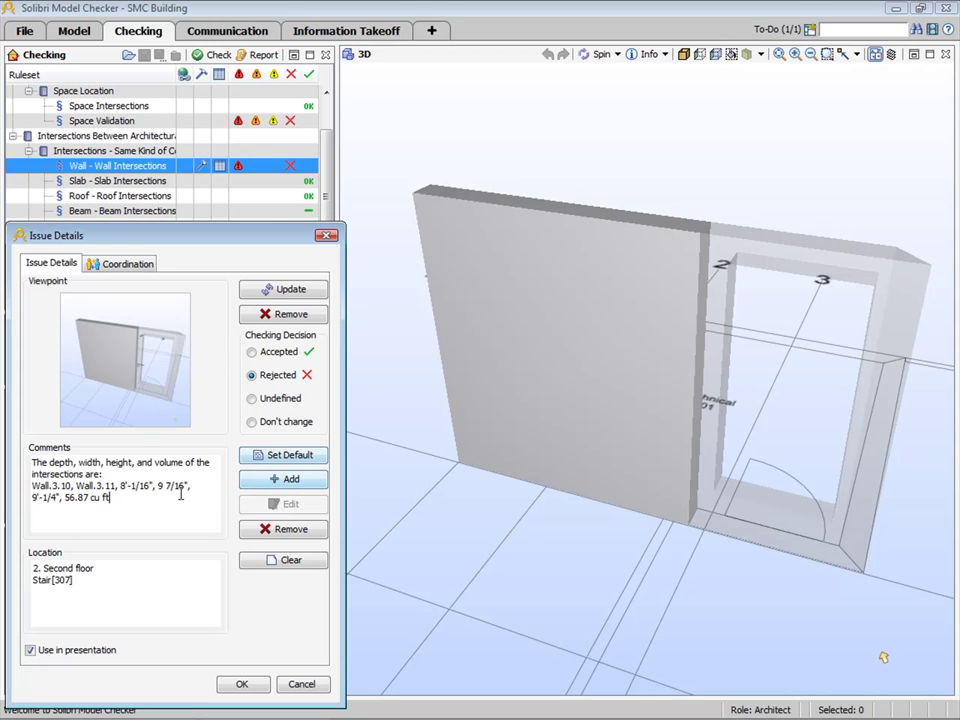
# Set the issue status to Assigned with ARC responsible, and save the details
pyautogui.click(103, 266)
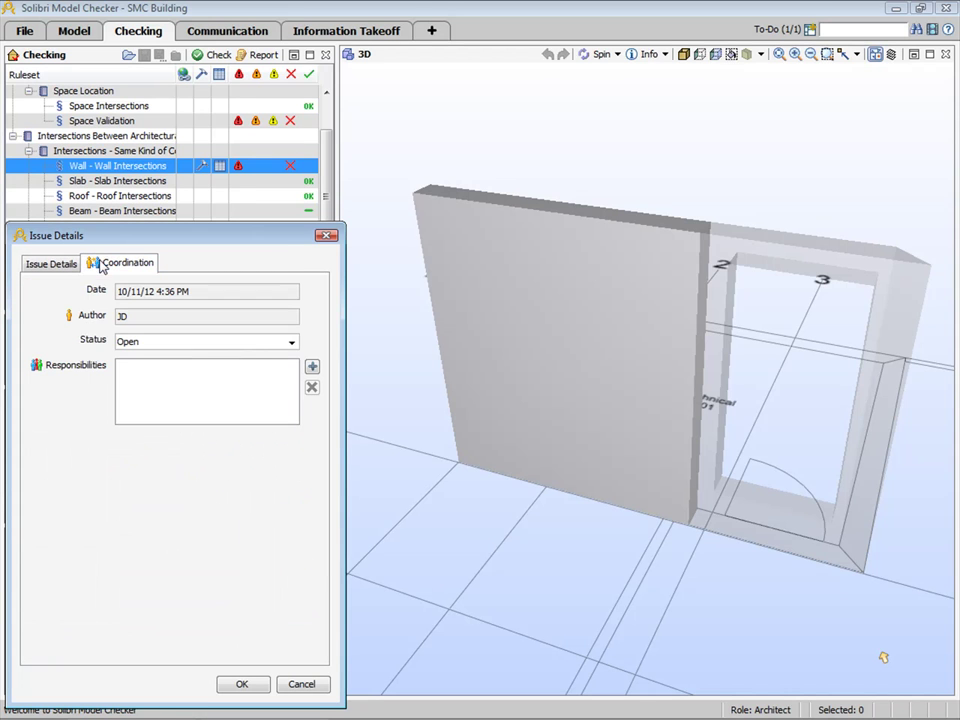
pyautogui.click(292, 344)
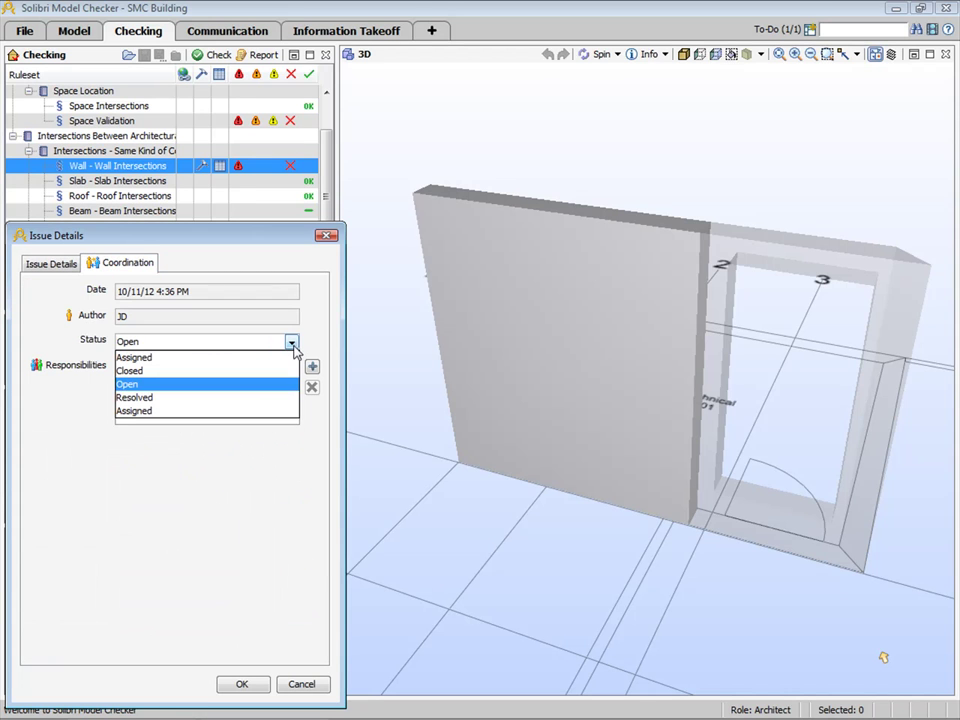
pyautogui.click(292, 357)
pyautogui.click(312, 366)
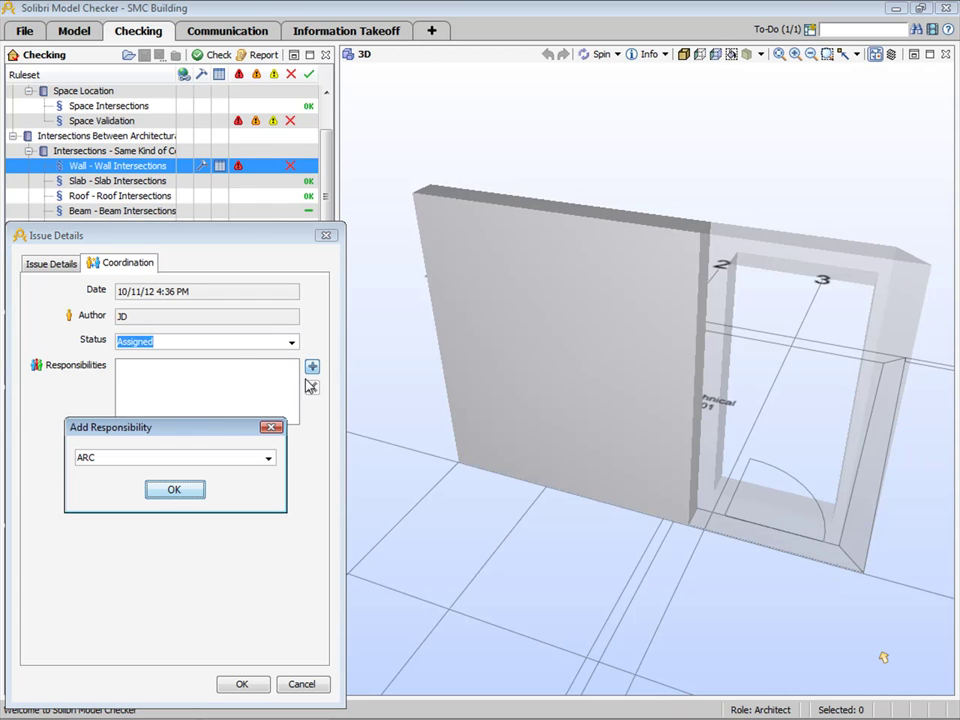
pyautogui.click(174, 490)
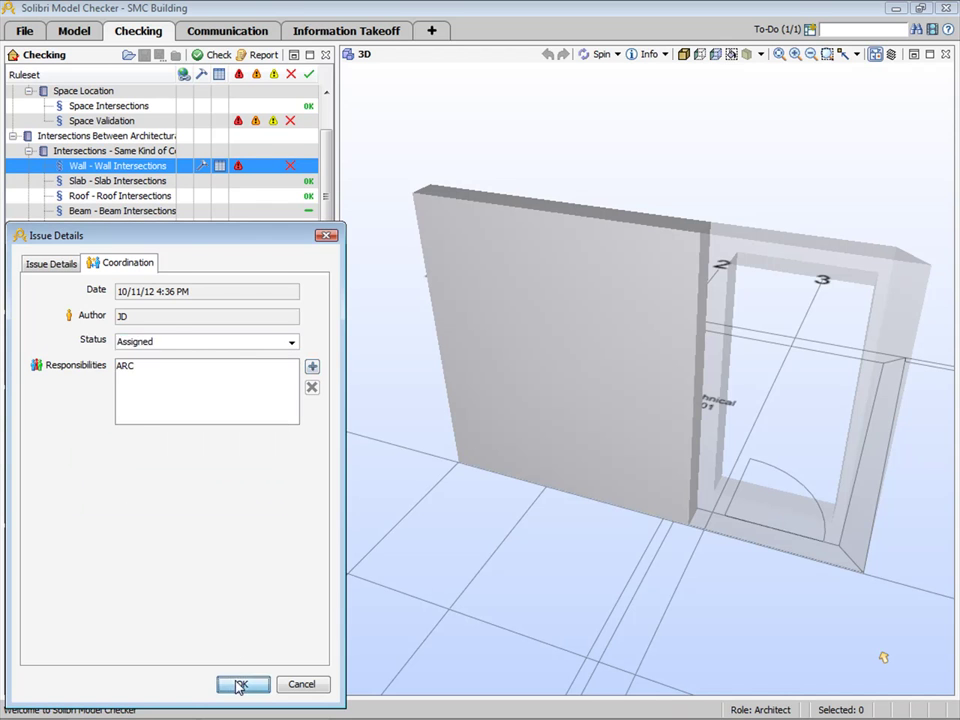
pyautogui.click(242, 684)
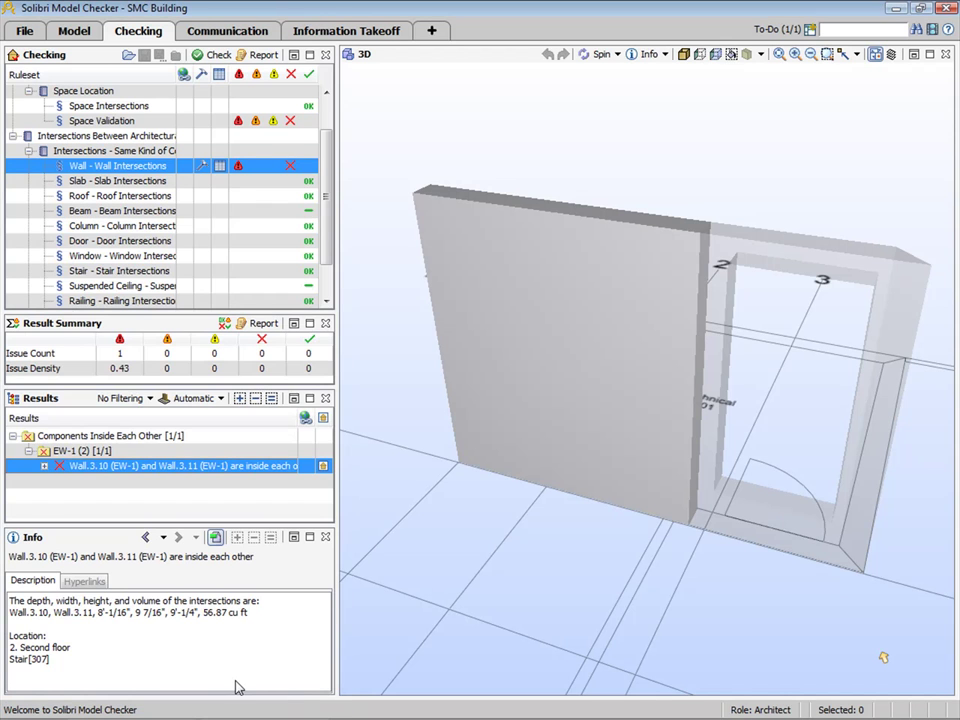
# Open the wall intersection volume report and select EW-1 (56.87 cu ft, 2% intersecting)
pyautogui.click(220, 167)
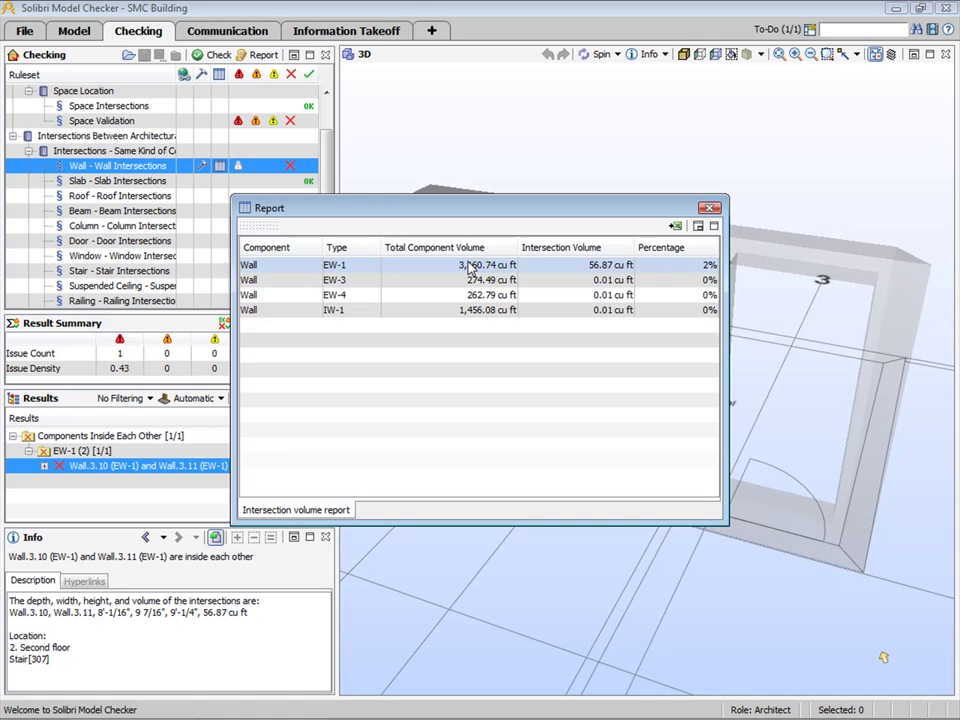
pyautogui.click(588, 265)
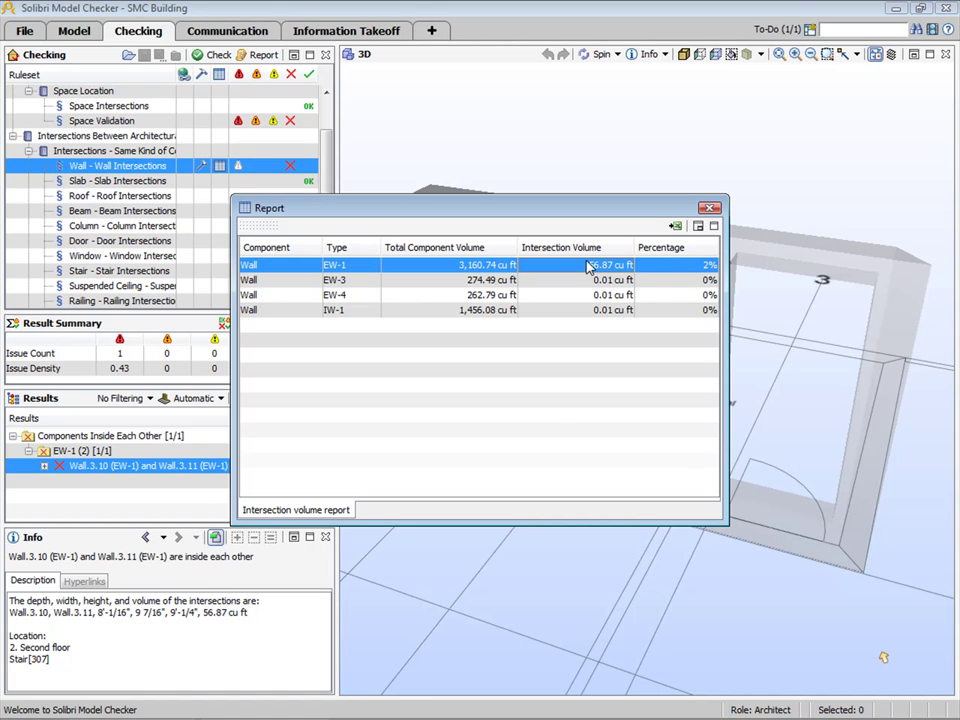
# Close the volume report, filter the ruleset by severity, and review Space Validation and Wall - Wall Intersections
pyautogui.click(709, 208)
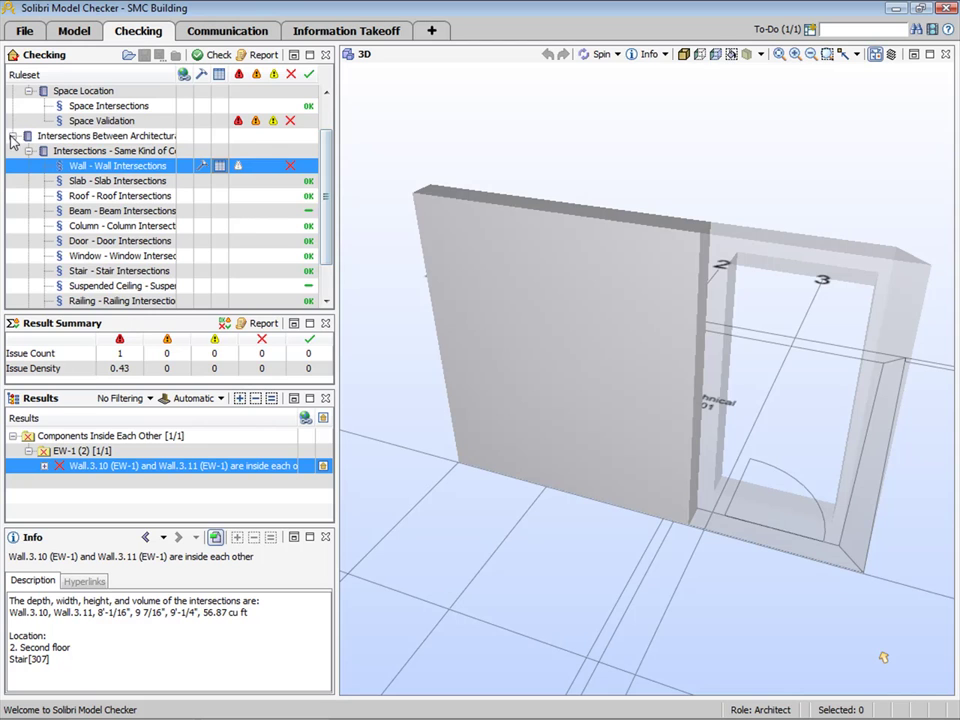
pyautogui.scroll(1, 257, 147)
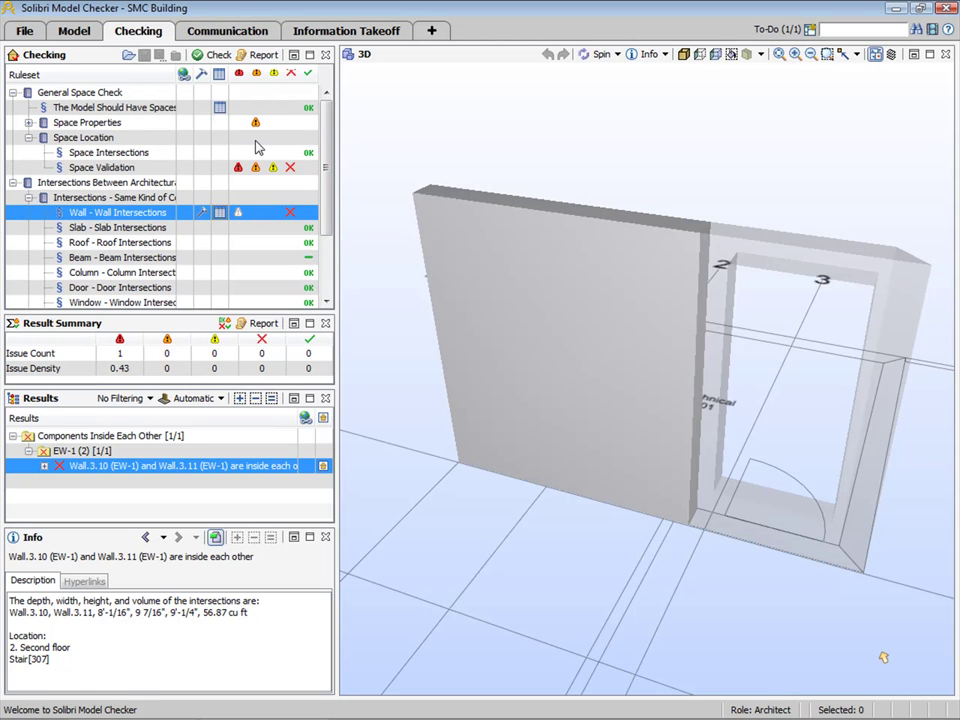
pyautogui.click(257, 75)
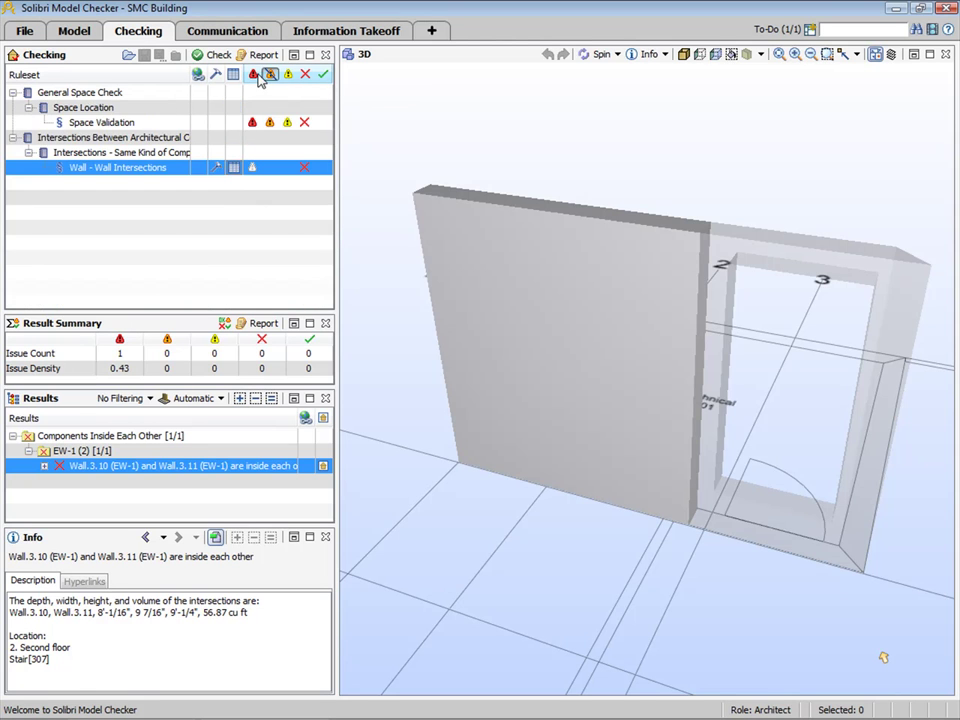
pyautogui.click(288, 75)
pyautogui.click(108, 123)
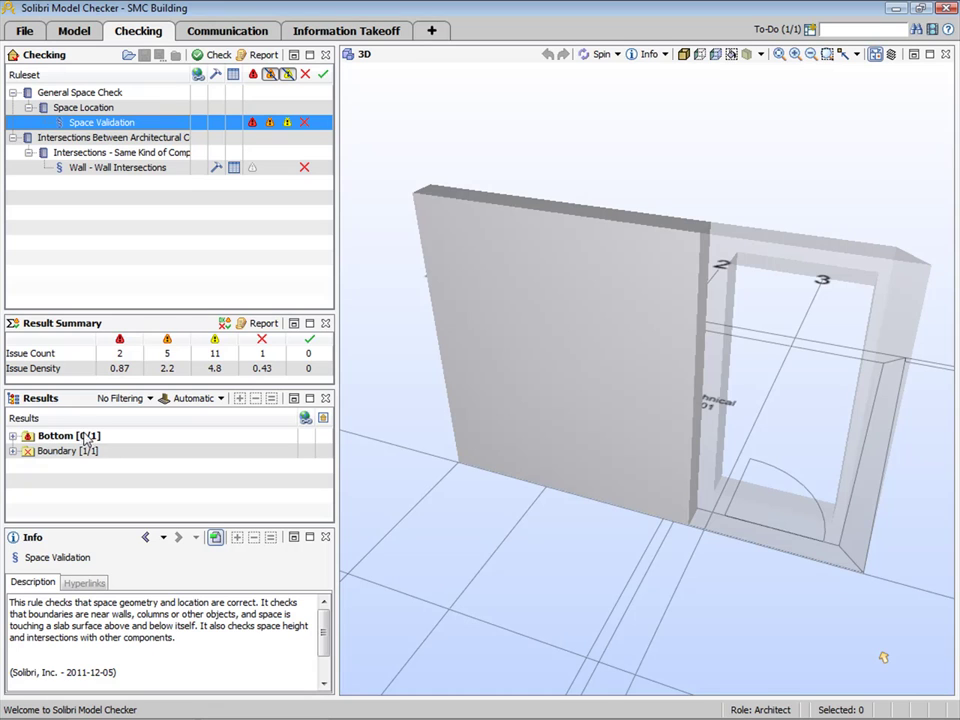
pyautogui.click(128, 170)
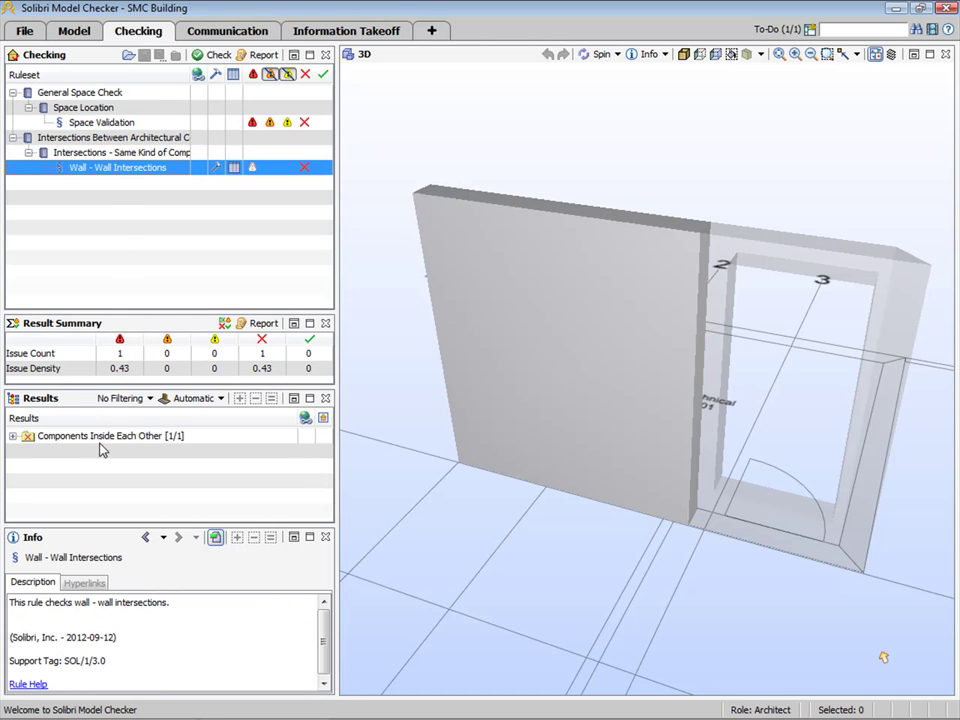